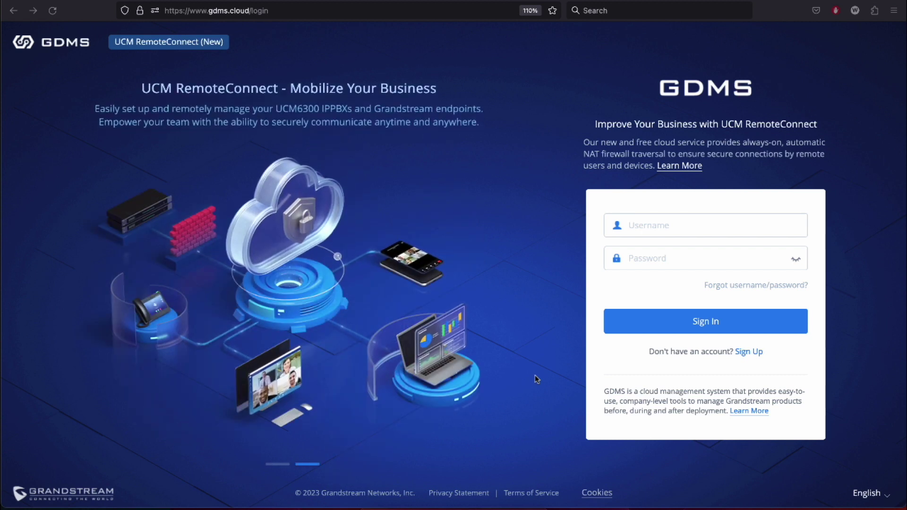
- Return from the registration form and sign in to GDMS with the account username and password
{"action": "left_click", "coordinate": [749, 353]}
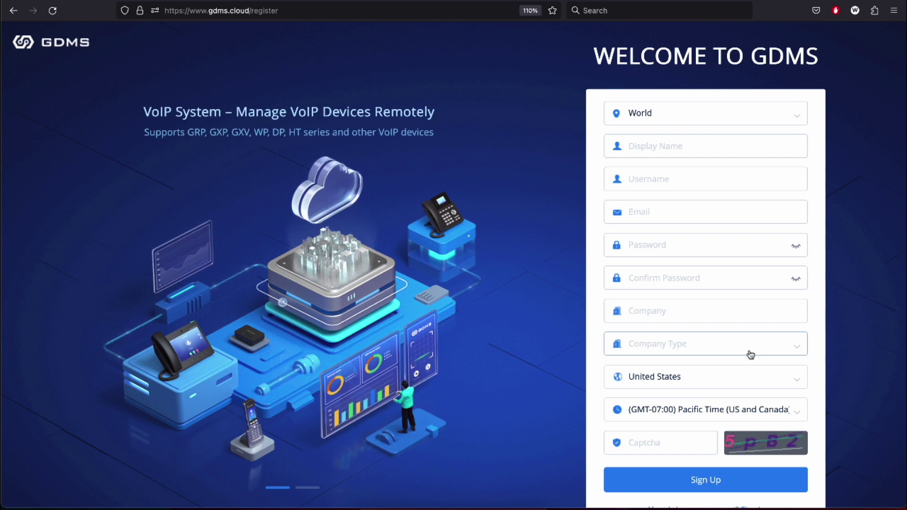
{"action": "key", "text": "alt+Left"}
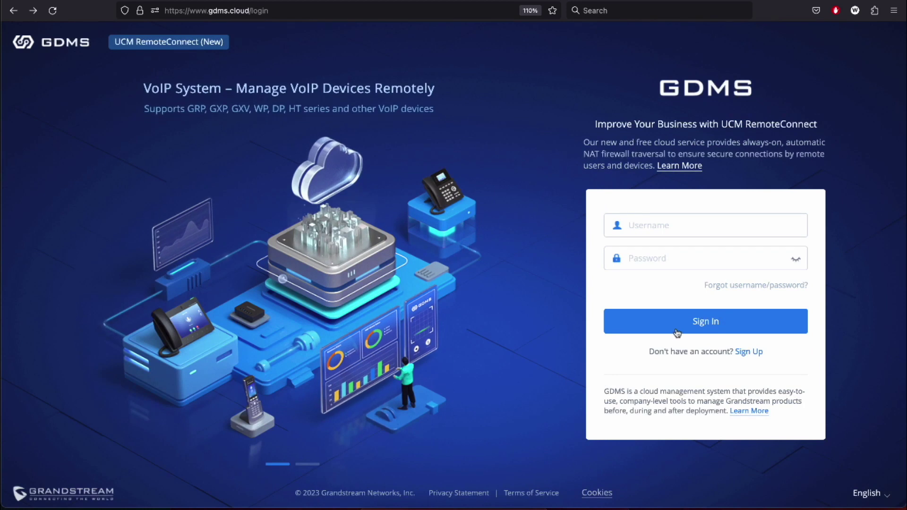
{"action": "left_click", "coordinate": [676, 225]}
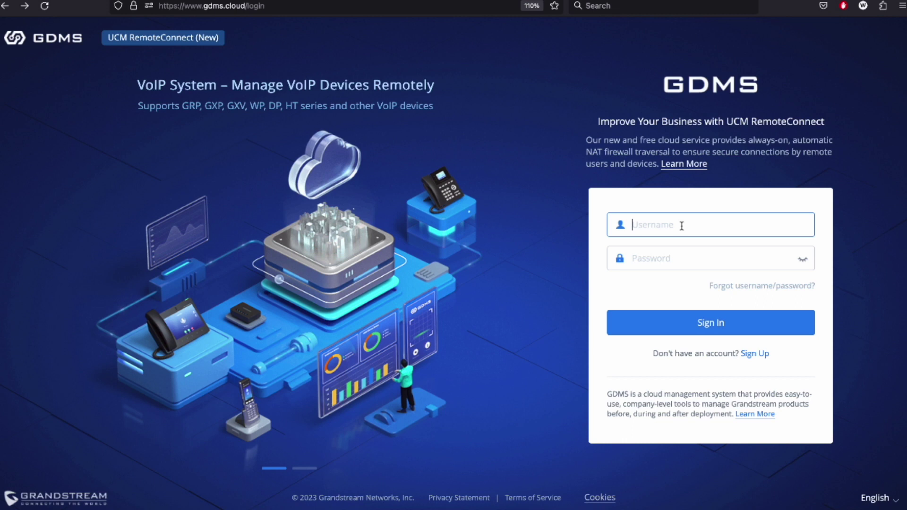
{"action": "type", "text": "Grandst"}
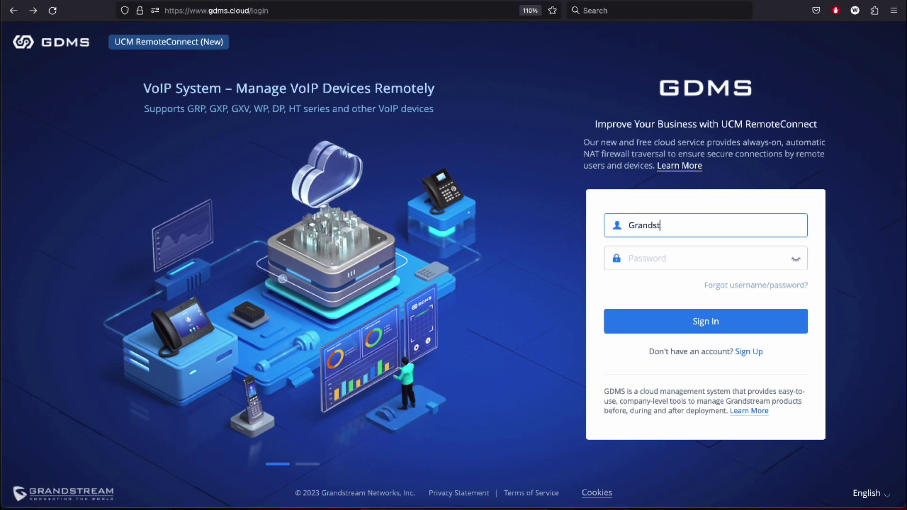
{"action": "type", "text": "reamTe"}
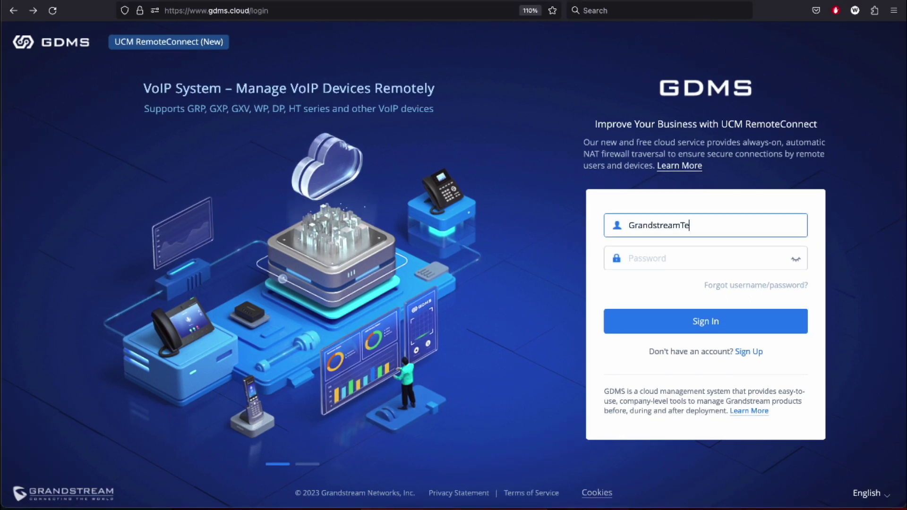
{"action": "type", "text": "ster101"}
{"action": "key", "text": "Tab"}
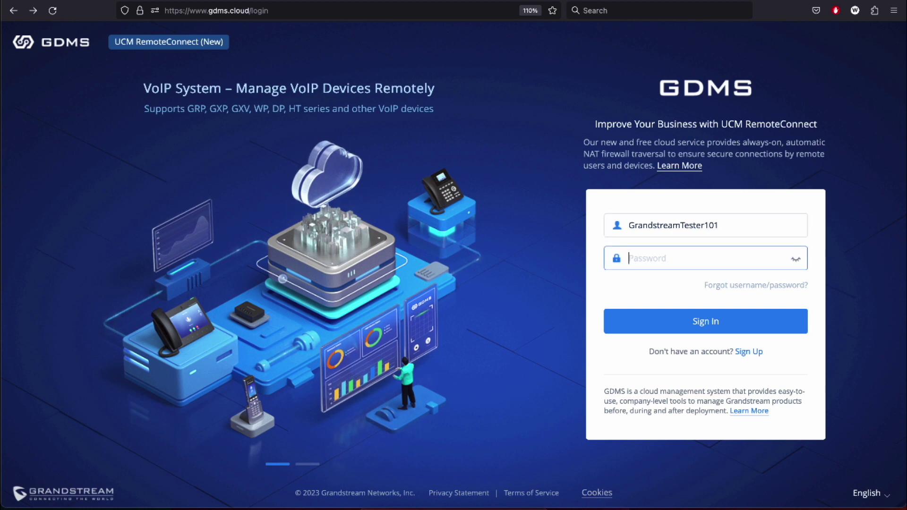
{"action": "type", "text": "***********"}
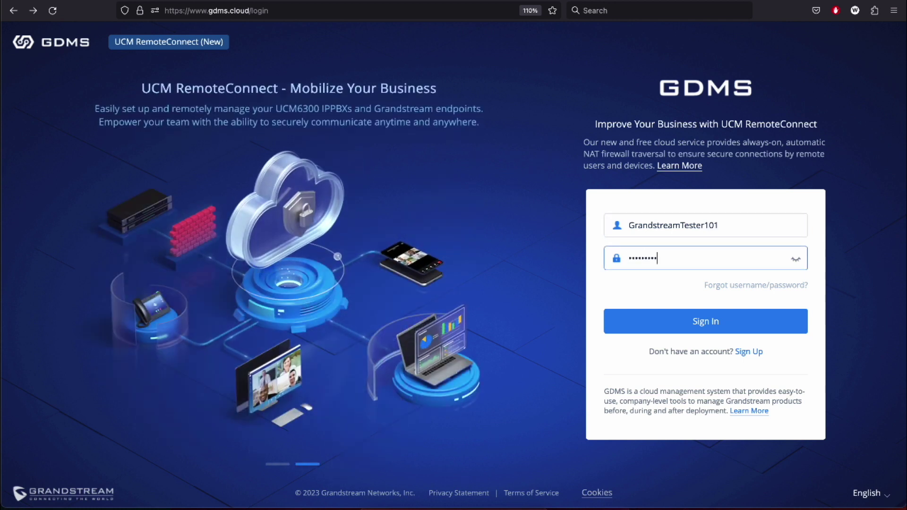
{"action": "left_click", "coordinate": [710, 321]}
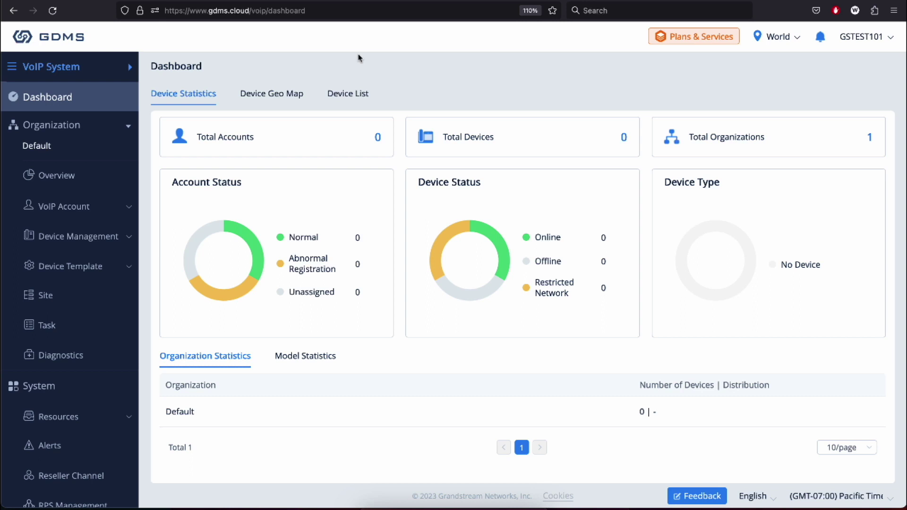
{"action": "left_click", "coordinate": [67, 67]}
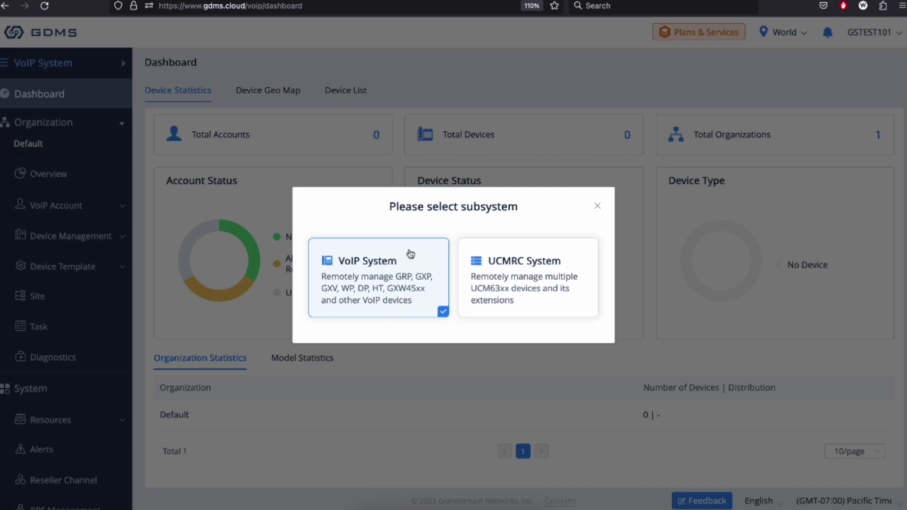
{"action": "left_click", "coordinate": [410, 254]}
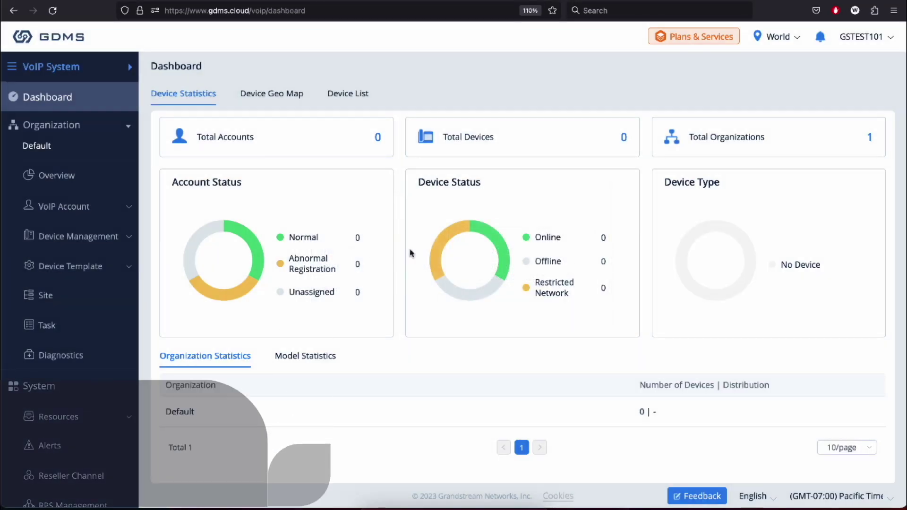
- Open the sidebar Organization dropdown, which lists Default as the only organization
{"action": "left_click", "coordinate": [73, 140]}
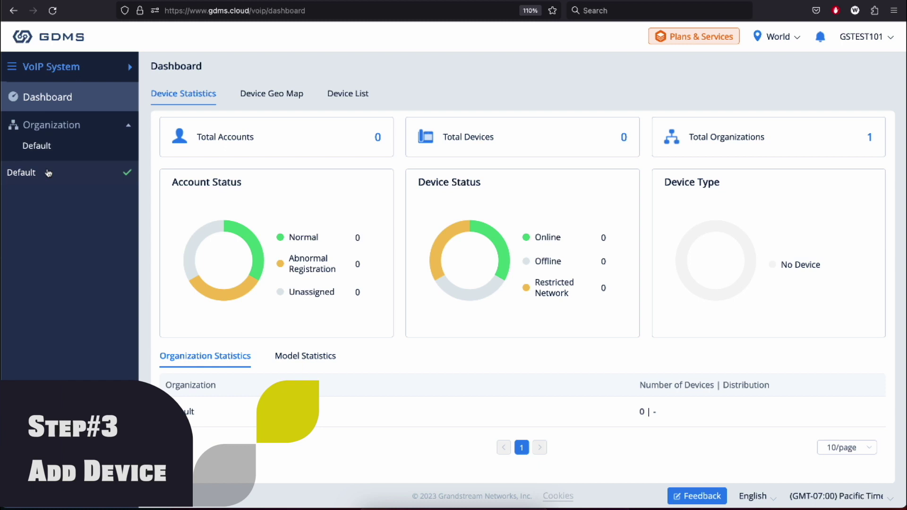
- In the Default organization's VoIP Device list, add a device with MAC 00:0B:82:F9:AE:14
{"action": "left_click", "coordinate": [48, 173]}
{"action": "left_click", "coordinate": [45, 237]}
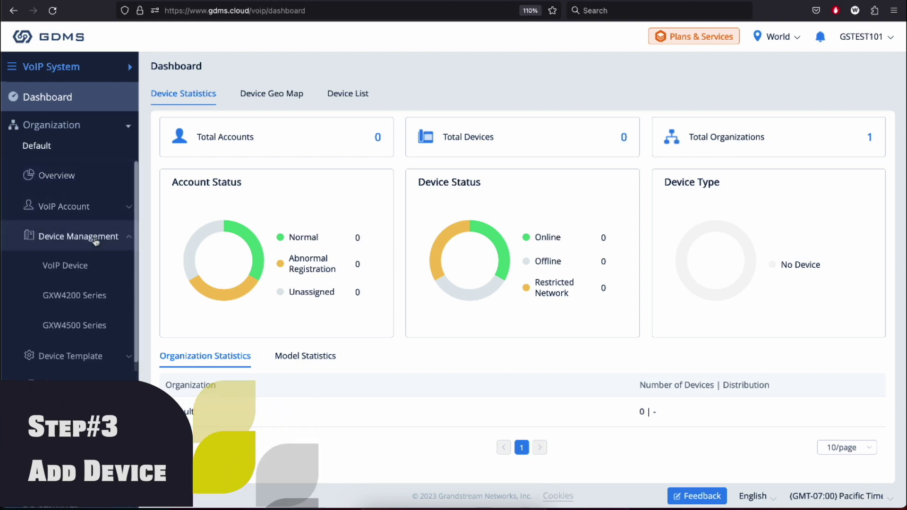
{"action": "left_click", "coordinate": [74, 268]}
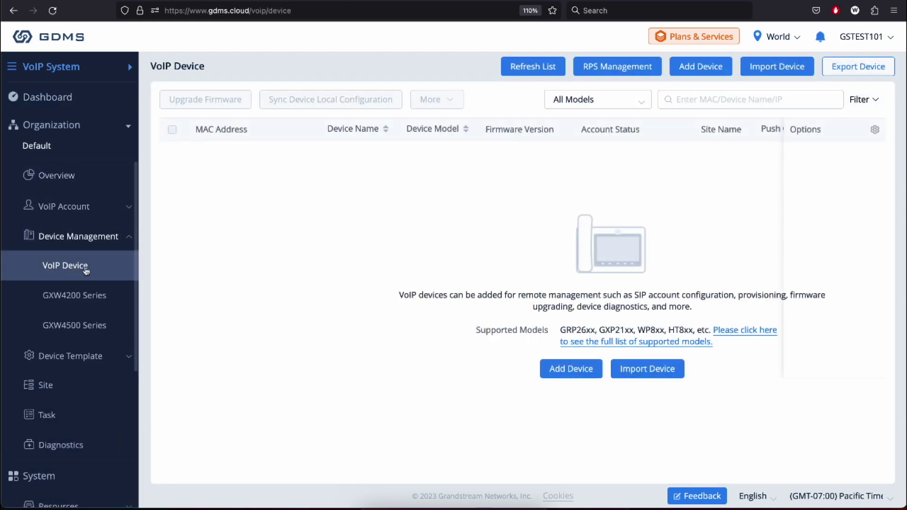
{"action": "left_click", "coordinate": [714, 67]}
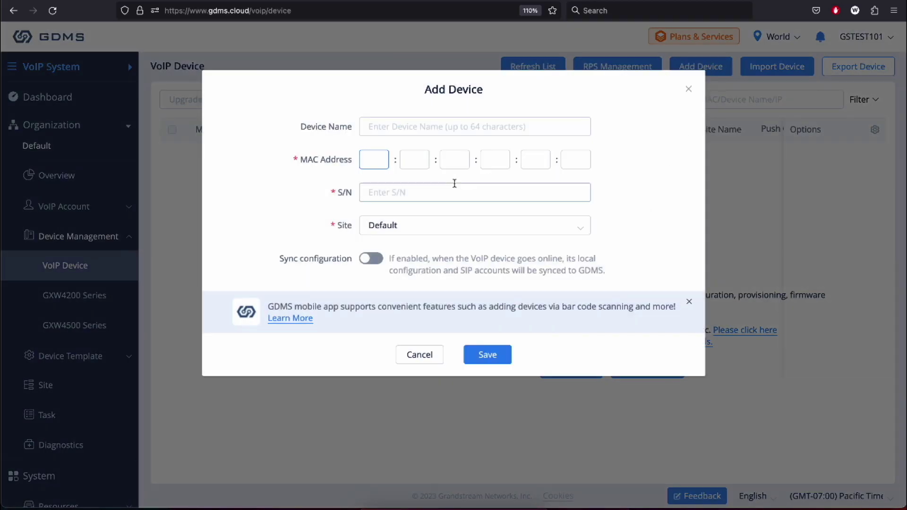
{"action": "key", "text": "super+Tab"}
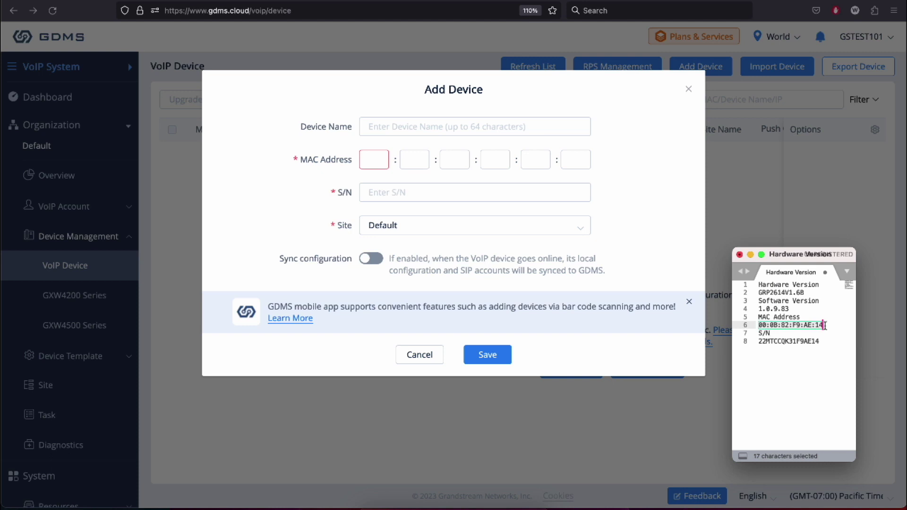
{"action": "key", "text": "super+c"}
{"action": "left_click", "coordinate": [375, 158]}
{"action": "key", "text": "super+v"}
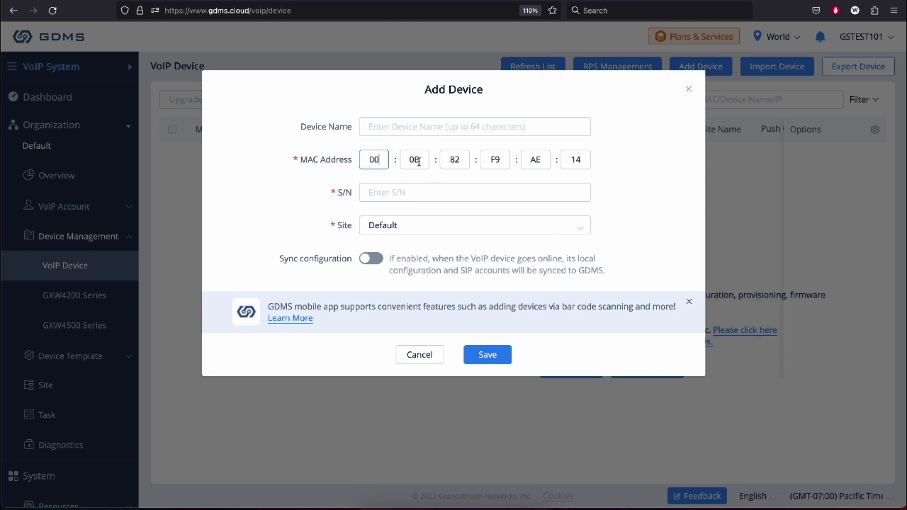
{"action": "left_click", "coordinate": [416, 158]}
- Paste the device's serial number, name it testGRP, and save it
{"action": "left_click", "coordinate": [408, 194]}
{"action": "key", "text": "super+Tab"}
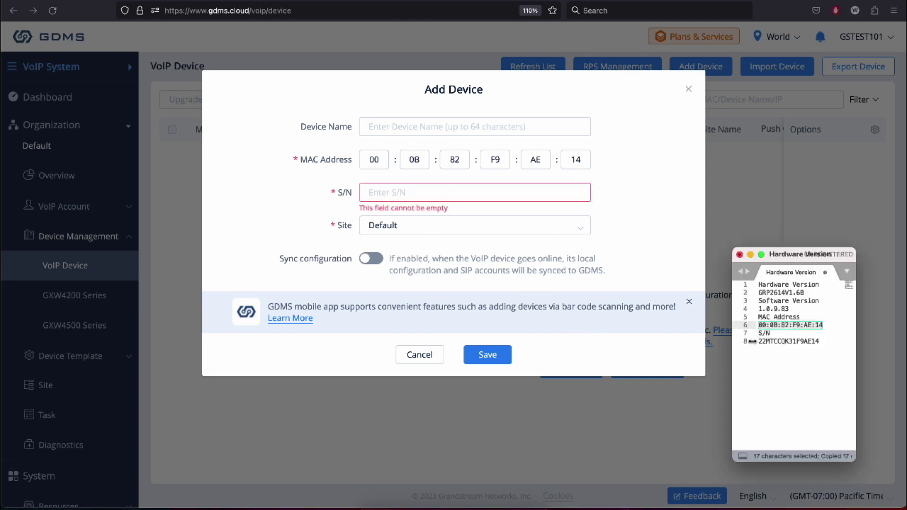
{"action": "double_click", "coordinate": [774, 341]}
{"action": "key", "text": "super+c"}
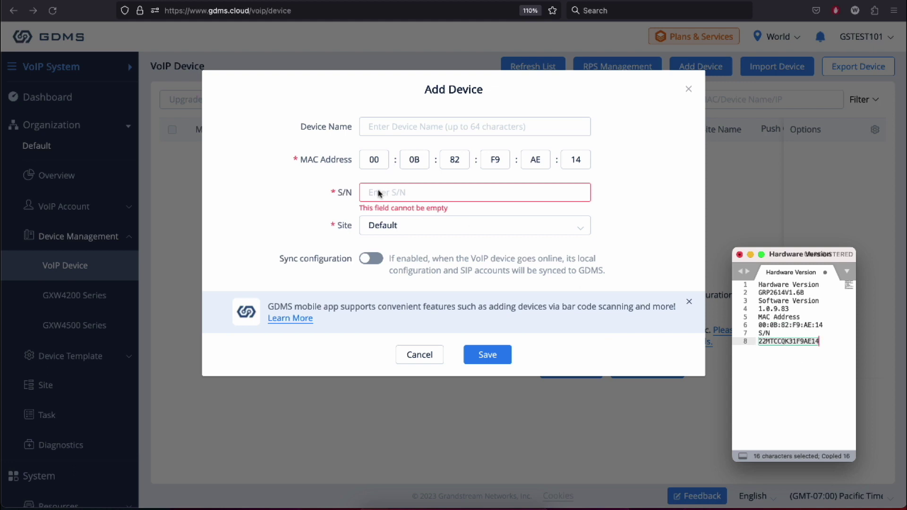
{"action": "left_click", "coordinate": [400, 195]}
{"action": "key", "text": "super+v"}
{"action": "left_click", "coordinate": [389, 127]}
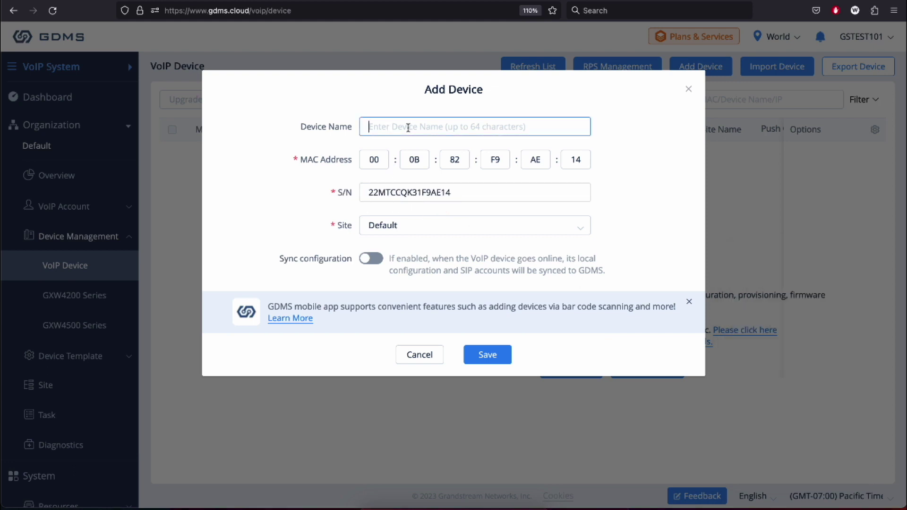
{"action": "type", "text": "testGRP"}
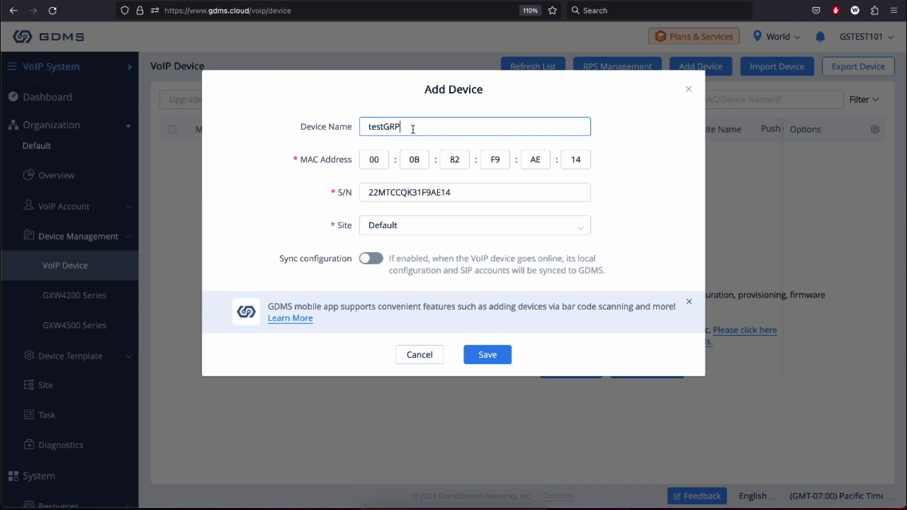
{"action": "left_click", "coordinate": [494, 355]}
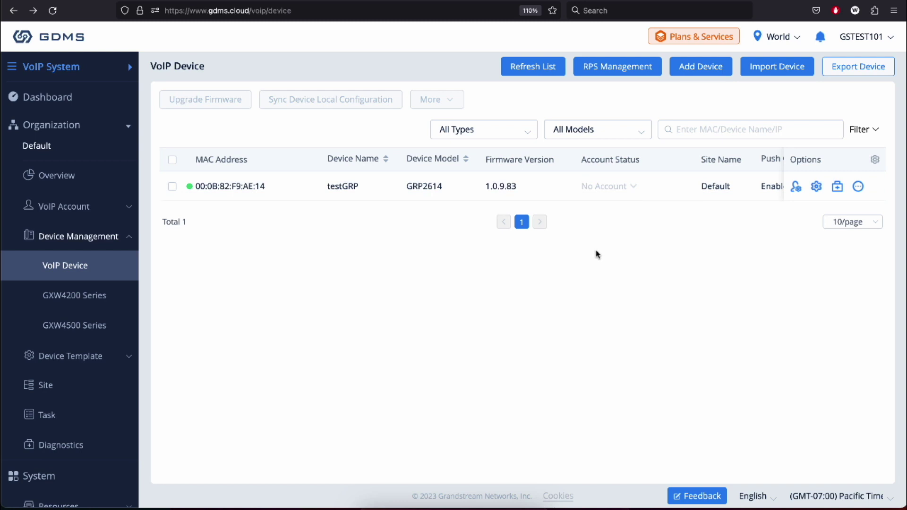
- Enable Accept Incoming SIP from Proxy Only and Authenticate Incoming INVITE on testGRP, then check Last Config Time
{"action": "left_click", "coordinate": [818, 187]}
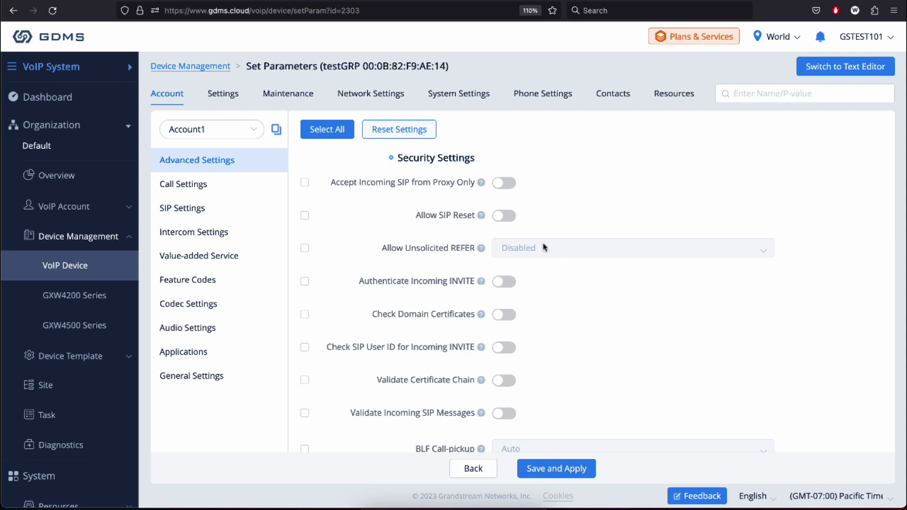
{"action": "left_click", "coordinate": [304, 184]}
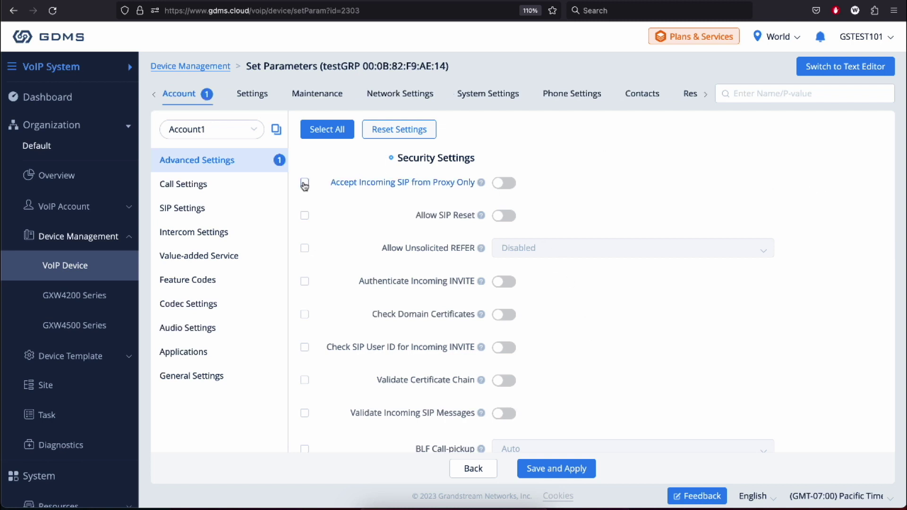
{"action": "left_click", "coordinate": [506, 184]}
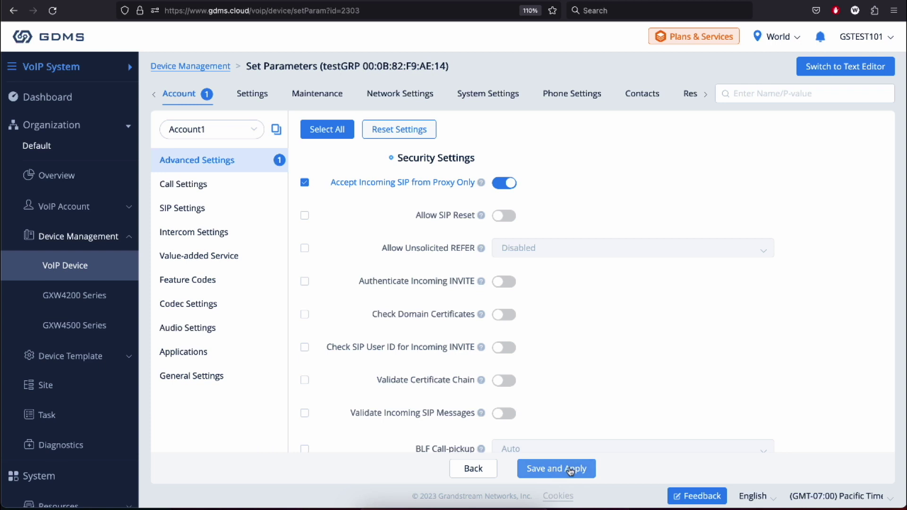
{"action": "left_click", "coordinate": [305, 282]}
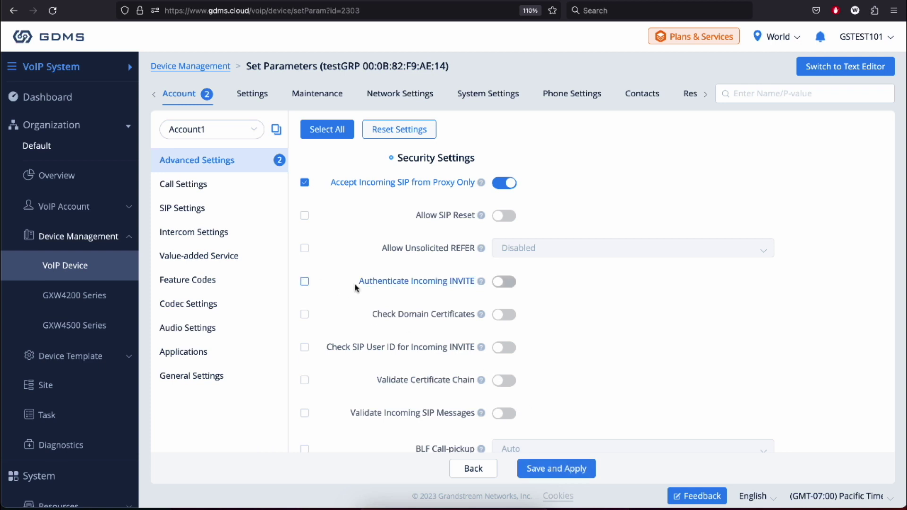
{"action": "left_click", "coordinate": [504, 282]}
{"action": "left_click", "coordinate": [560, 475]}
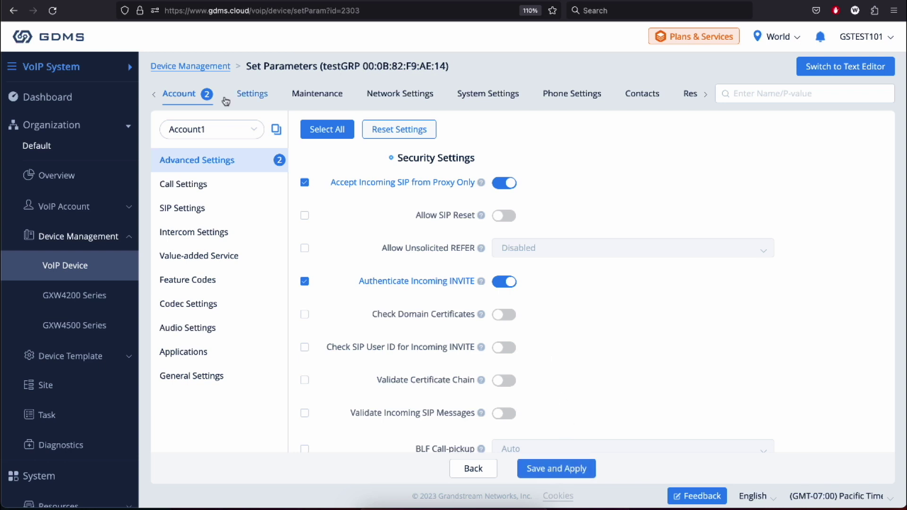
{"action": "left_click", "coordinate": [199, 66]}
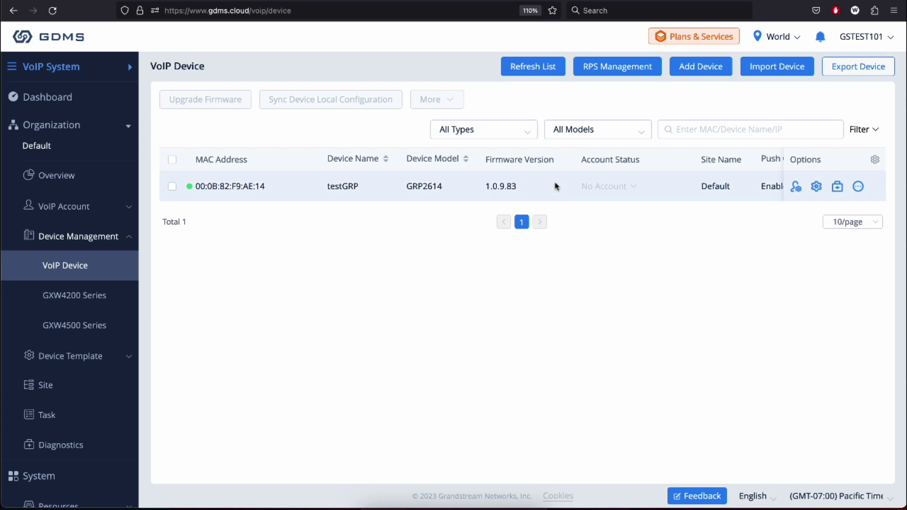
{"action": "scroll", "coordinate": [556, 186], "scroll_direction": "right", "scroll_amount": 5}
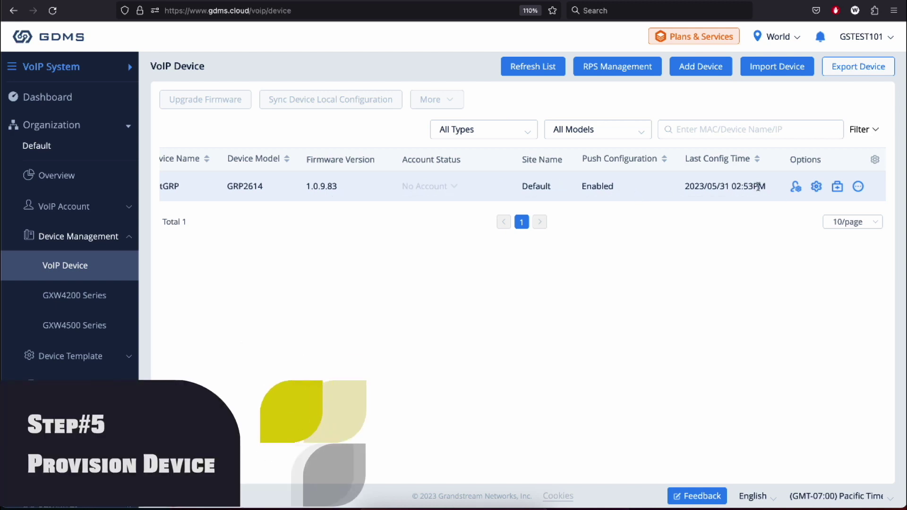
{"action": "left_click_drag", "start_coordinate": [766, 186], "coordinate": [686, 185]}
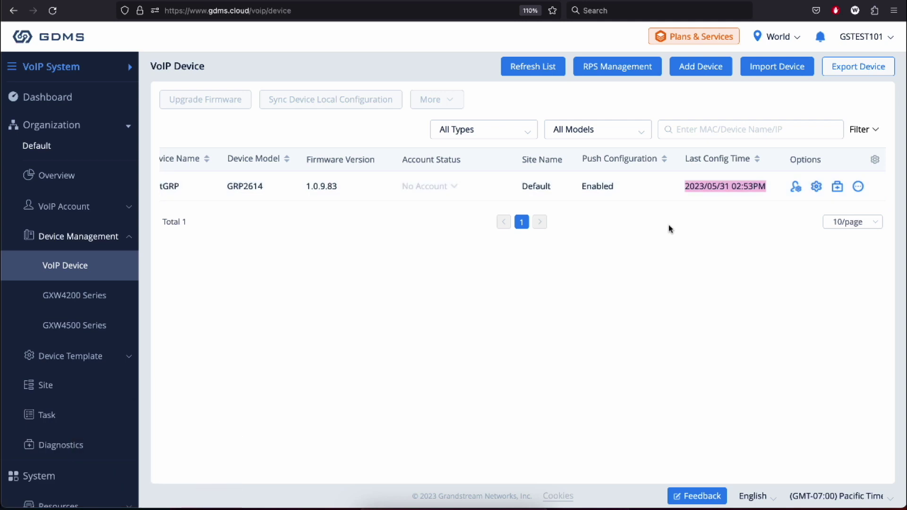
{"action": "left_click", "coordinate": [556, 186]}
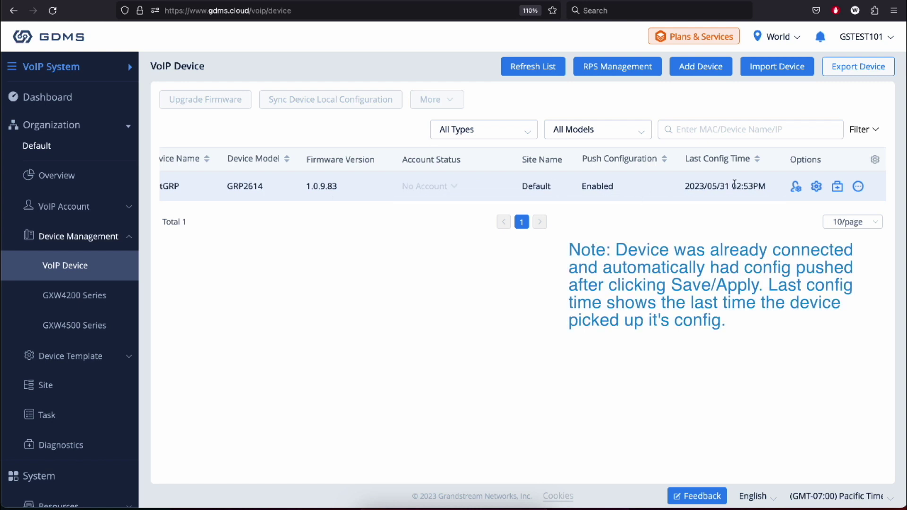
{"action": "left_click_drag", "start_coordinate": [765, 186], "coordinate": [684, 187]}
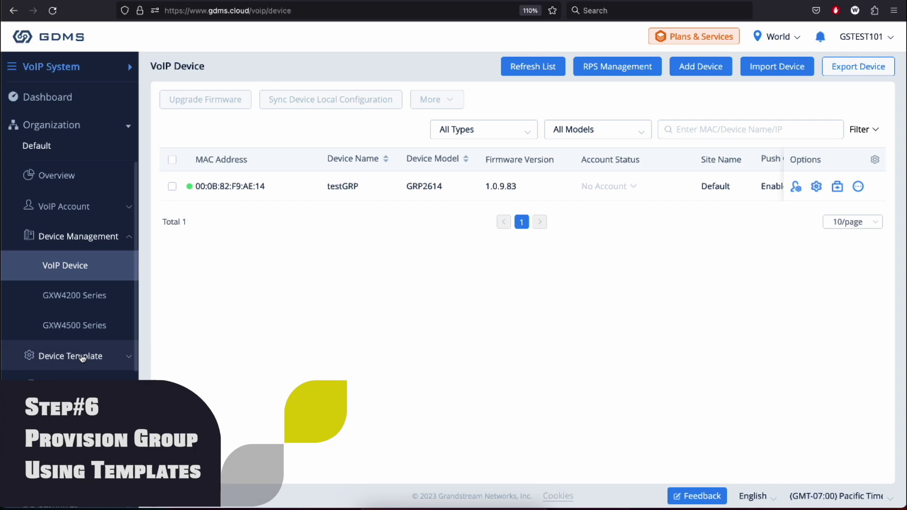
- Go to Device Template > By Model, which has no templates yet
{"action": "left_click", "coordinate": [105, 352]}
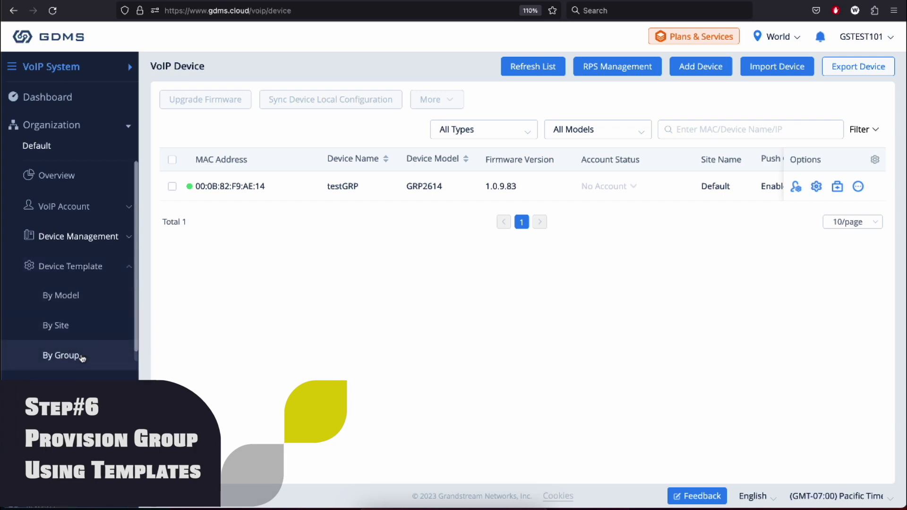
{"action": "left_click", "coordinate": [74, 296]}
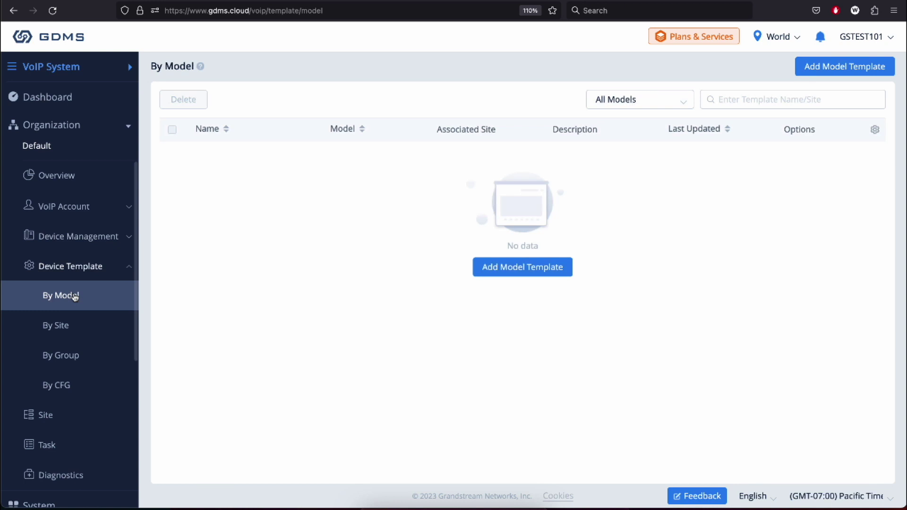
- Add model template GRP2614101 for model GRP2614, covering all sites, and save it
{"action": "left_click", "coordinate": [825, 68]}
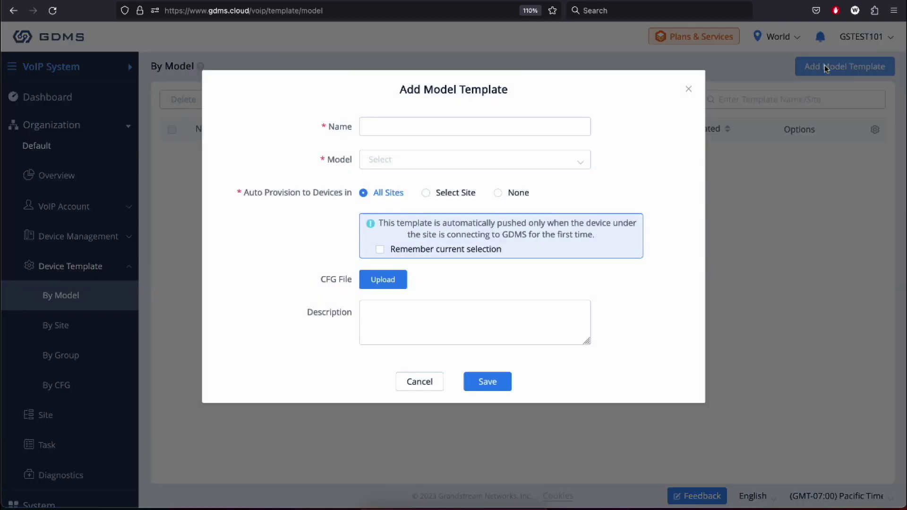
{"action": "left_click", "coordinate": [431, 126]}
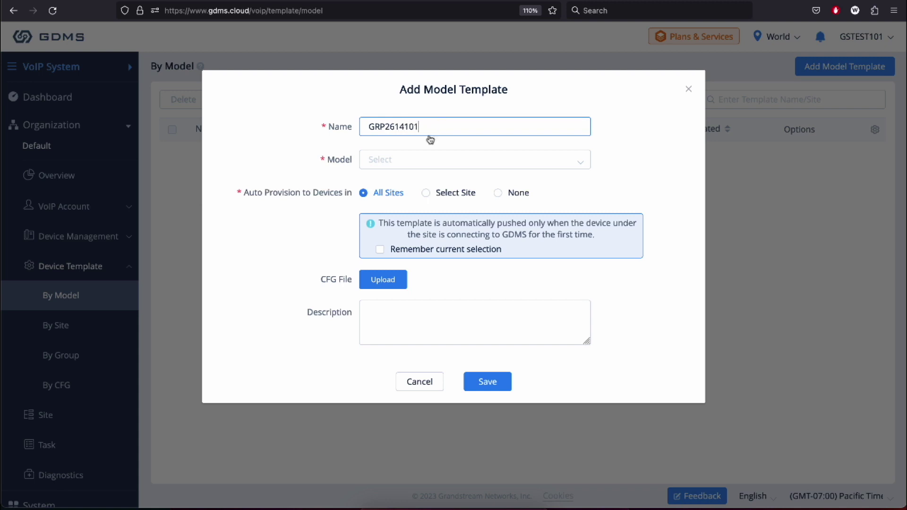
{"action": "left_click", "coordinate": [415, 160]}
{"action": "type", "text": "grp"}
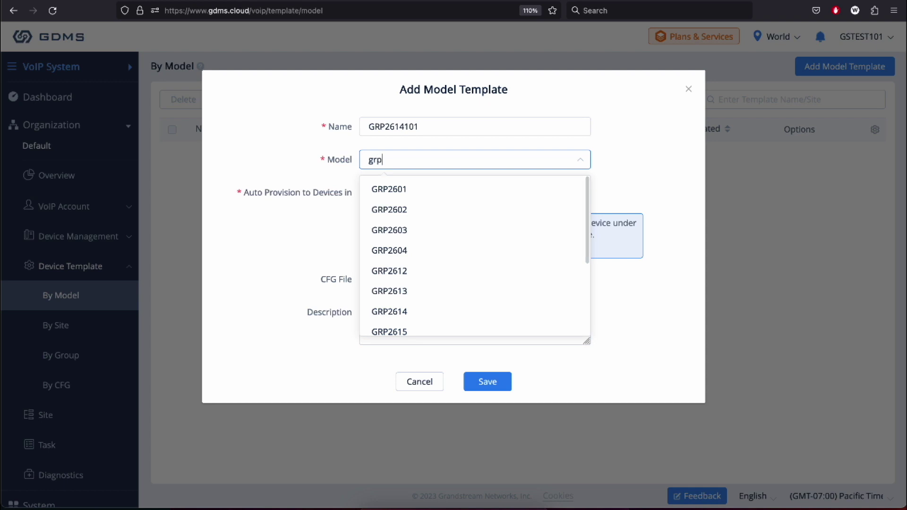
{"action": "left_click", "coordinate": [414, 311]}
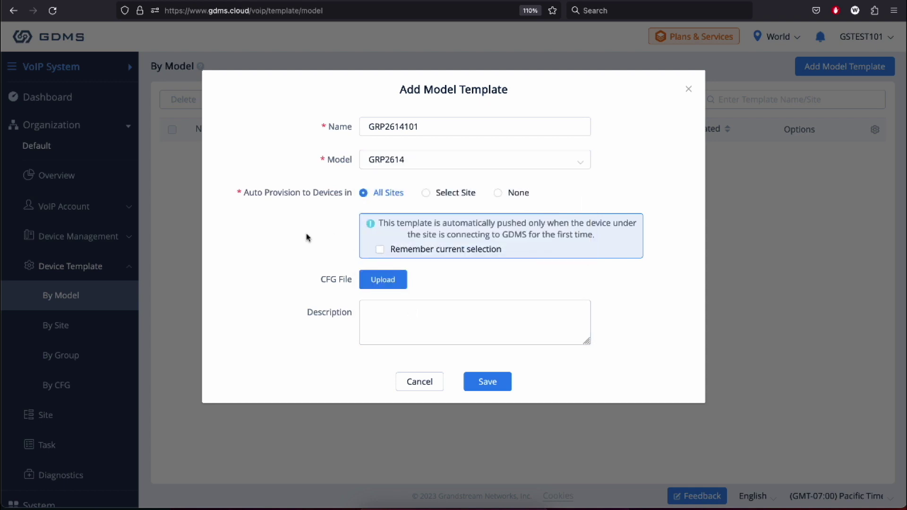
{"action": "left_click", "coordinate": [499, 383]}
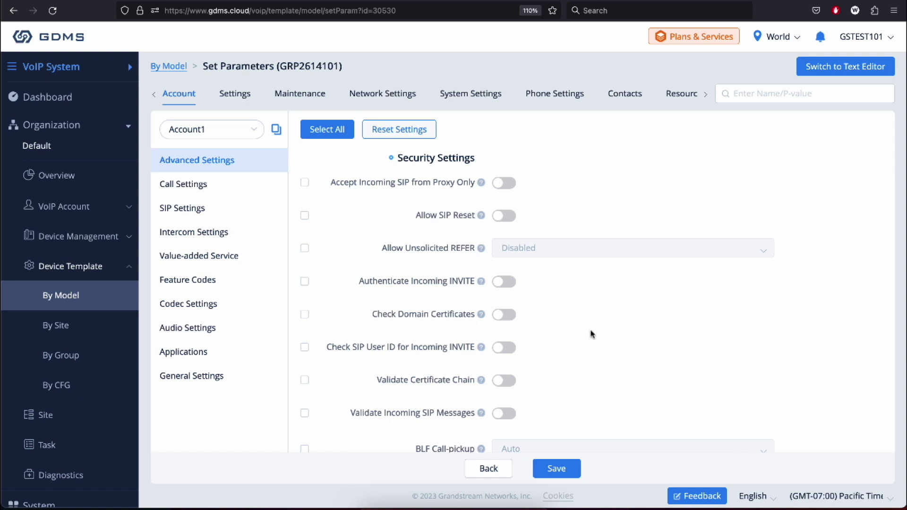
- In GRP2614101's Account1 settings, use G.722 as Preferred Vocoder choice 1, enable Call-Info/Alert-Info barging, and save
{"action": "left_click", "coordinate": [207, 306]}
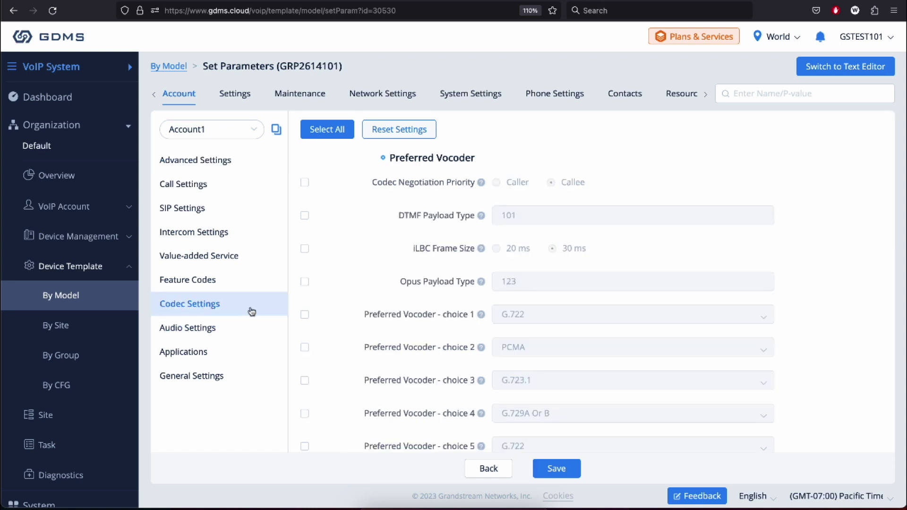
{"action": "left_click", "coordinate": [305, 315]}
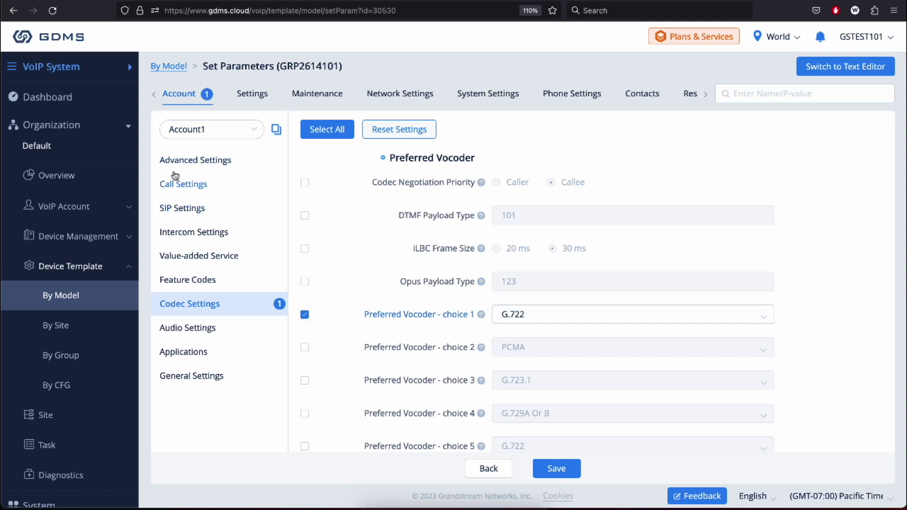
{"action": "left_click", "coordinate": [182, 189]}
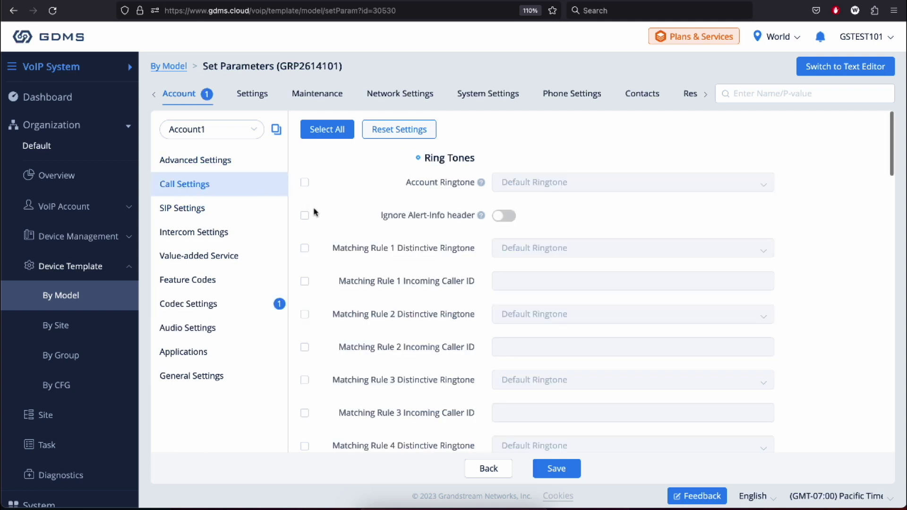
{"action": "scroll", "coordinate": [366, 233], "scroll_direction": "down", "scroll_amount": 2}
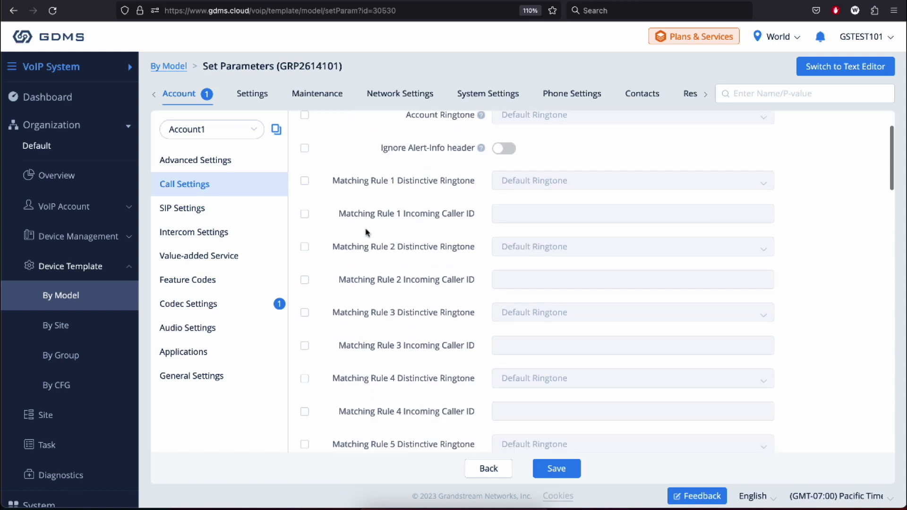
{"action": "scroll", "coordinate": [366, 232], "scroll_direction": "down", "scroll_amount": 15}
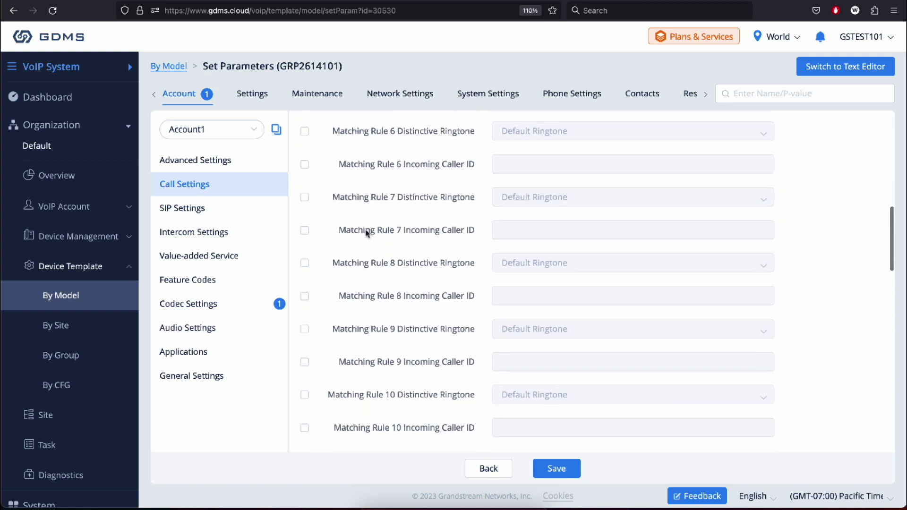
{"action": "left_click", "coordinate": [304, 277]}
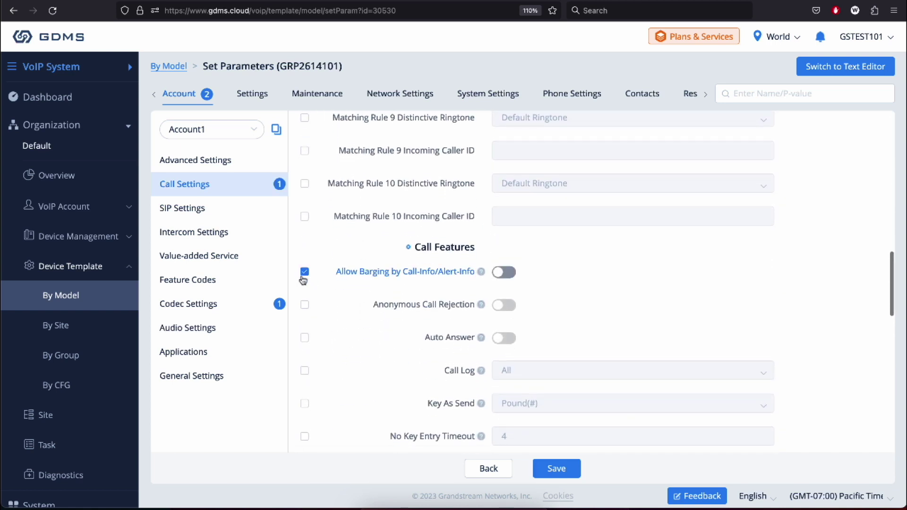
{"action": "left_click", "coordinate": [502, 273]}
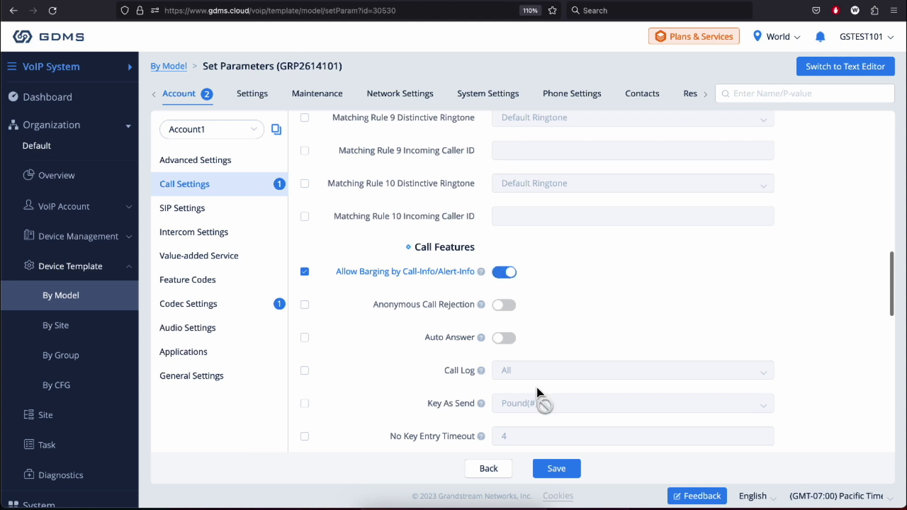
{"action": "left_click", "coordinate": [572, 476]}
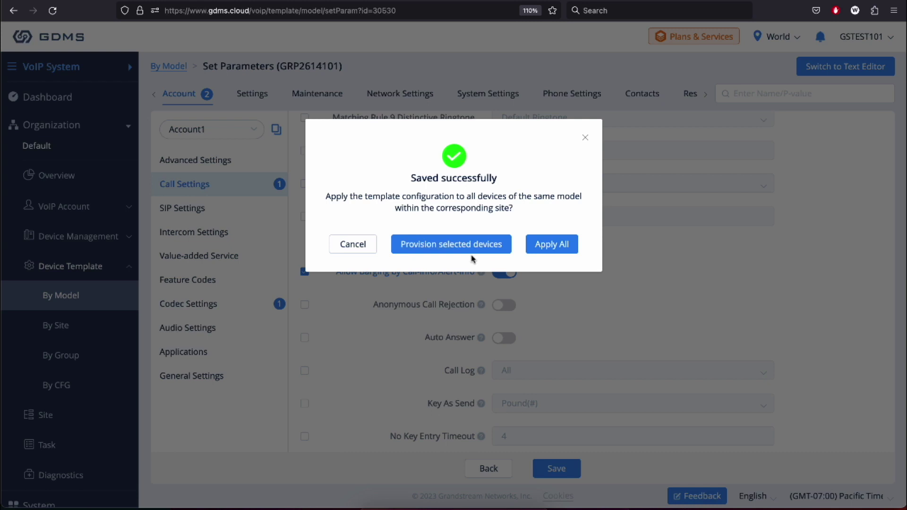
- Apply template GRP2614101 to all GRP2614 devices, then go back to the VoIP Device list
{"action": "left_click", "coordinate": [552, 244]}
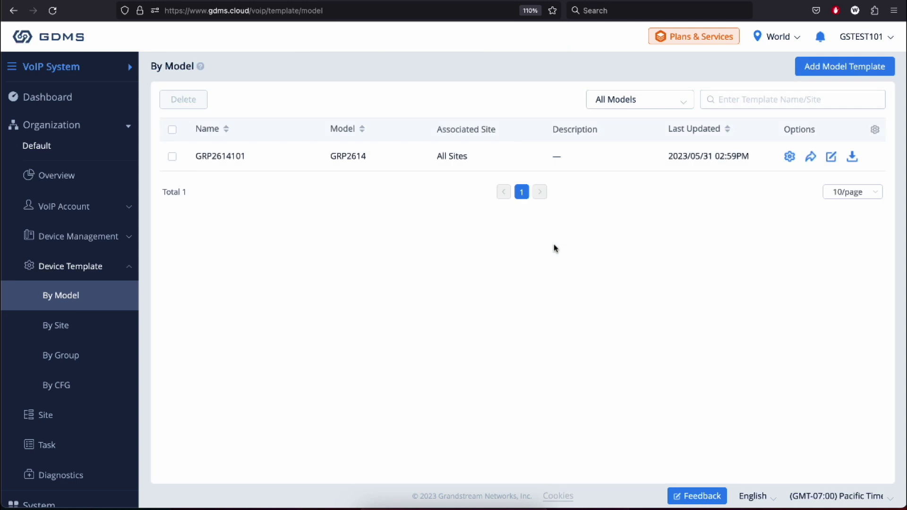
{"action": "left_click", "coordinate": [78, 236]}
{"action": "left_click", "coordinate": [71, 265]}
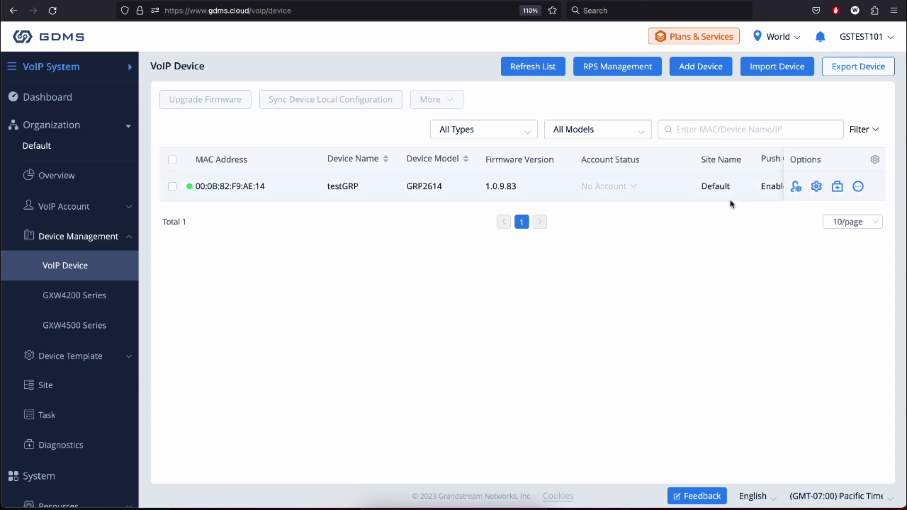
- Select testGRP in the device list and open the More actions menu
{"action": "mouse_move", "coordinate": [860, 187]}
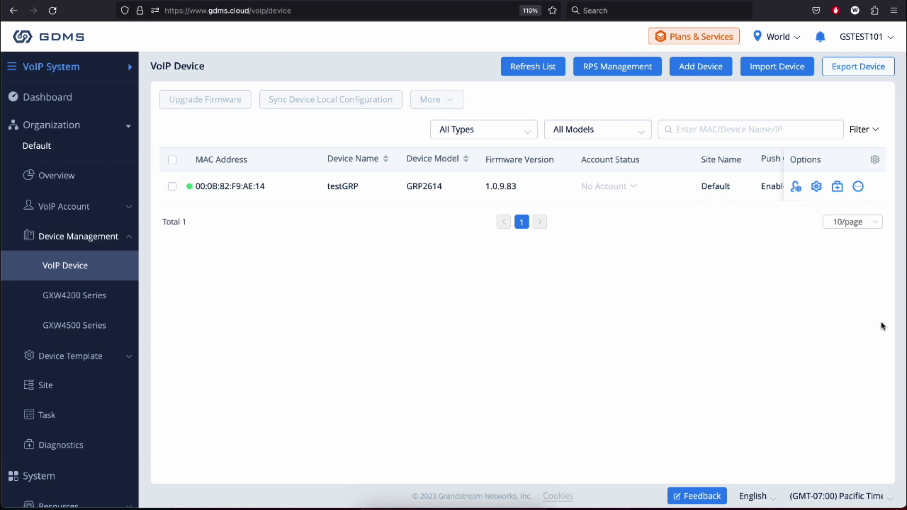
{"action": "left_click", "coordinate": [172, 186]}
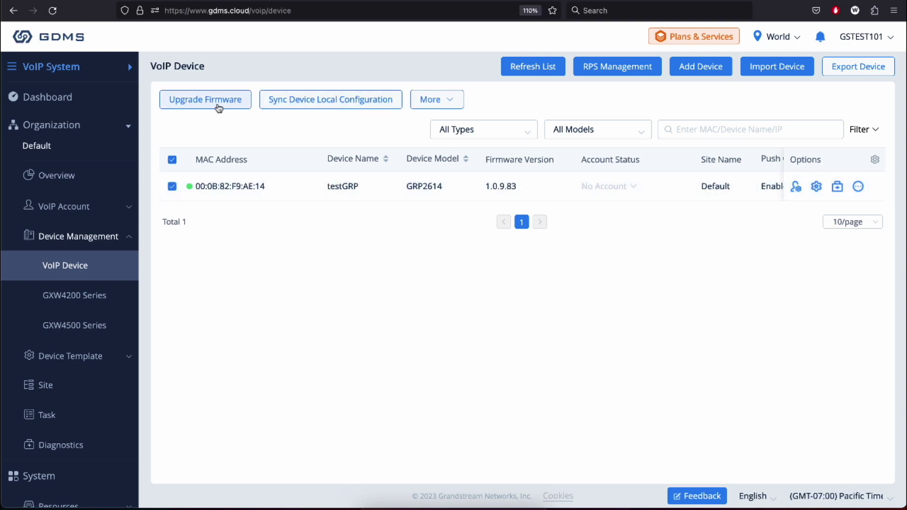
{"action": "left_click", "coordinate": [430, 99]}
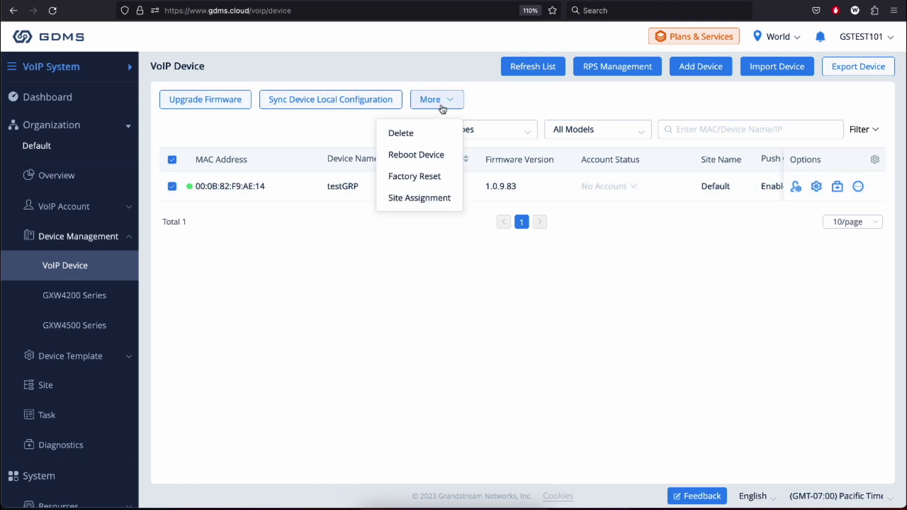